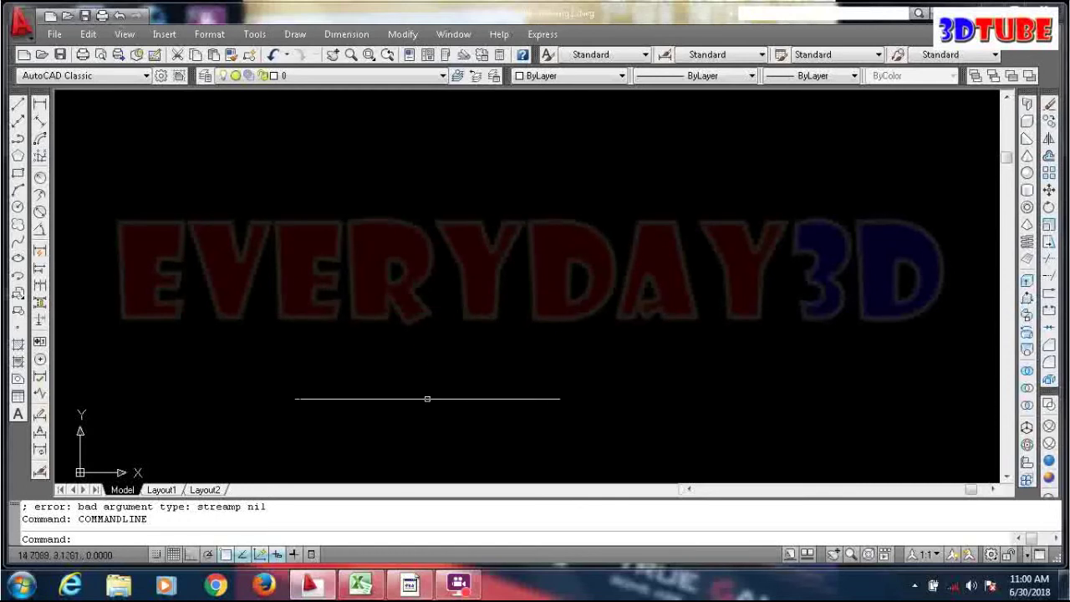
# Review the group standings workbook in Excel, then return to the drawing
pyautogui.click(361, 583)
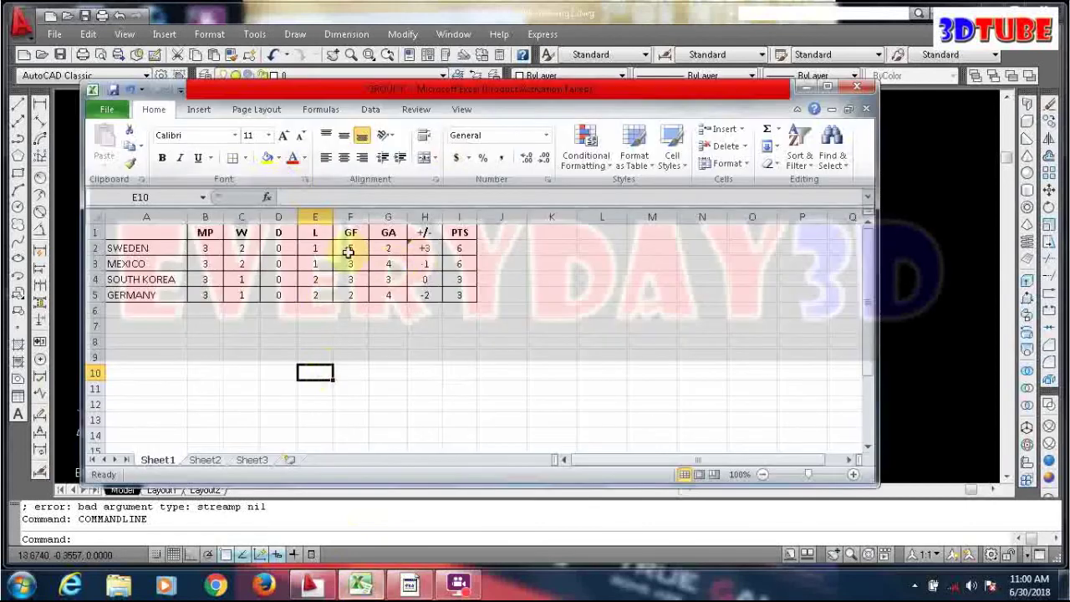
pyautogui.click(514, 294)
pyautogui.scroll(-1, 389, 375)
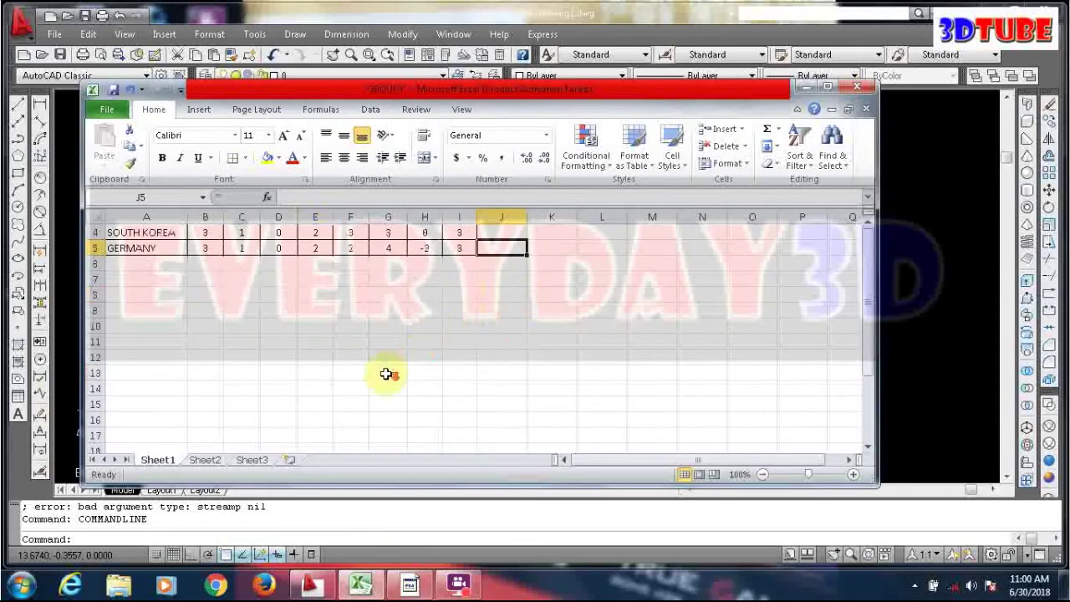
pyautogui.scroll(1, 386, 373)
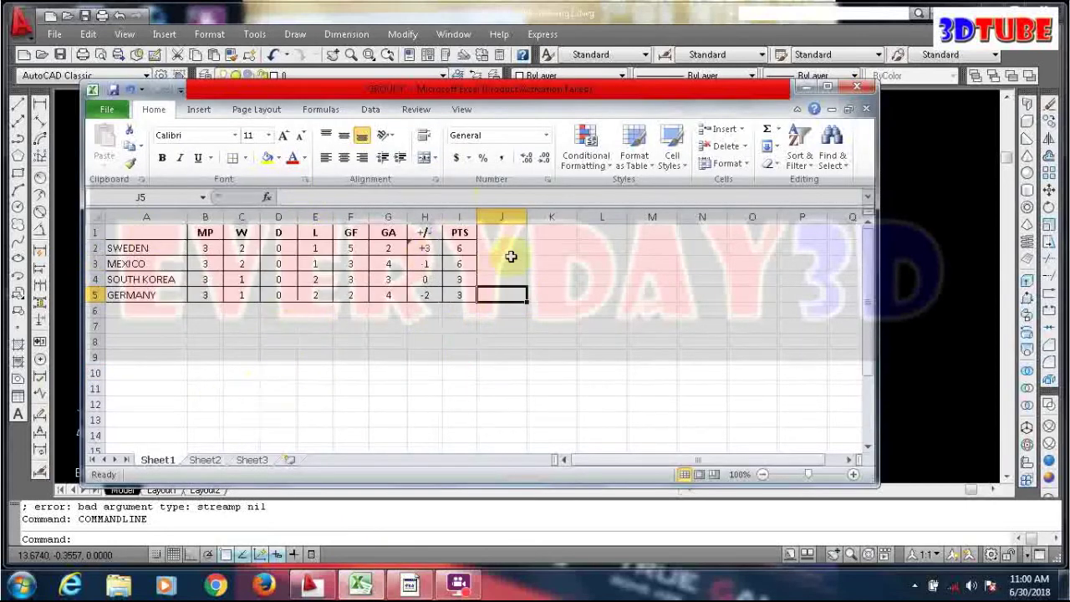
pyautogui.click(804, 87)
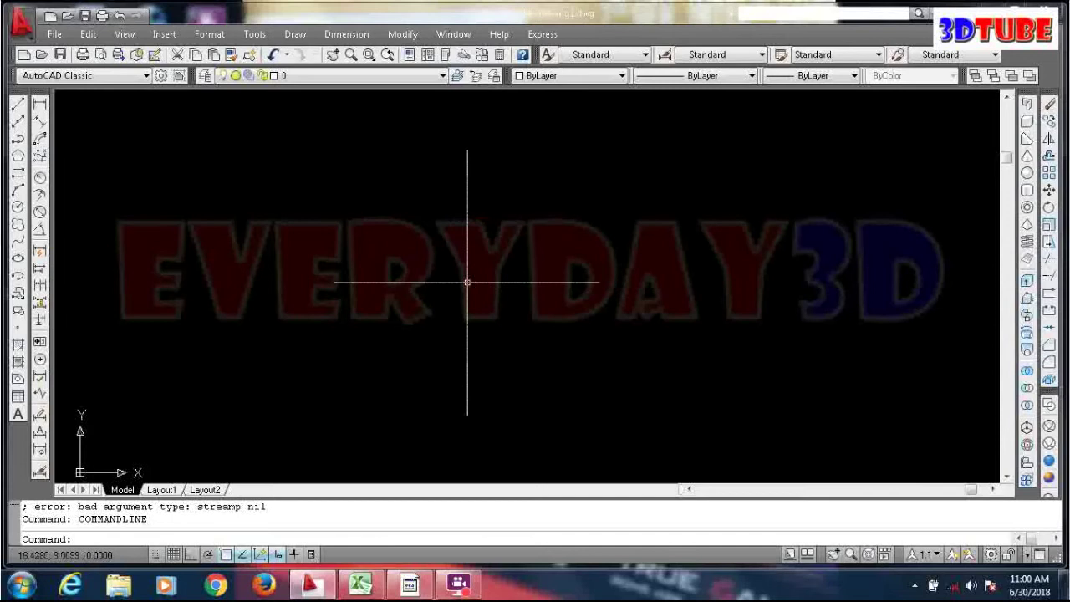
# Start a table from a data link and create a new Excel data link named TABLE EXCEL
pyautogui.write('T')
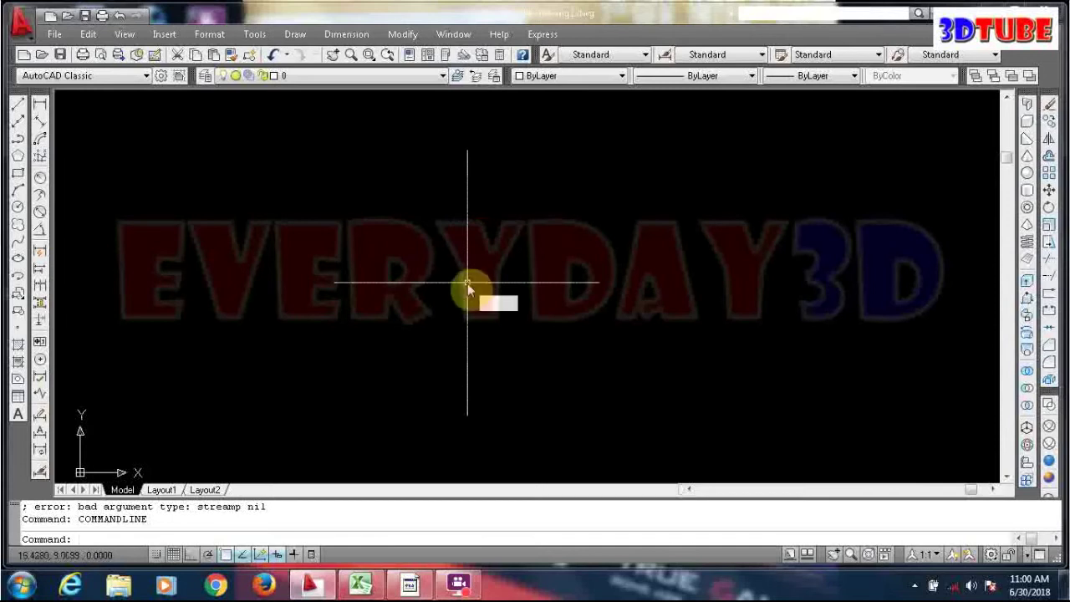
pyautogui.write('ABLE')
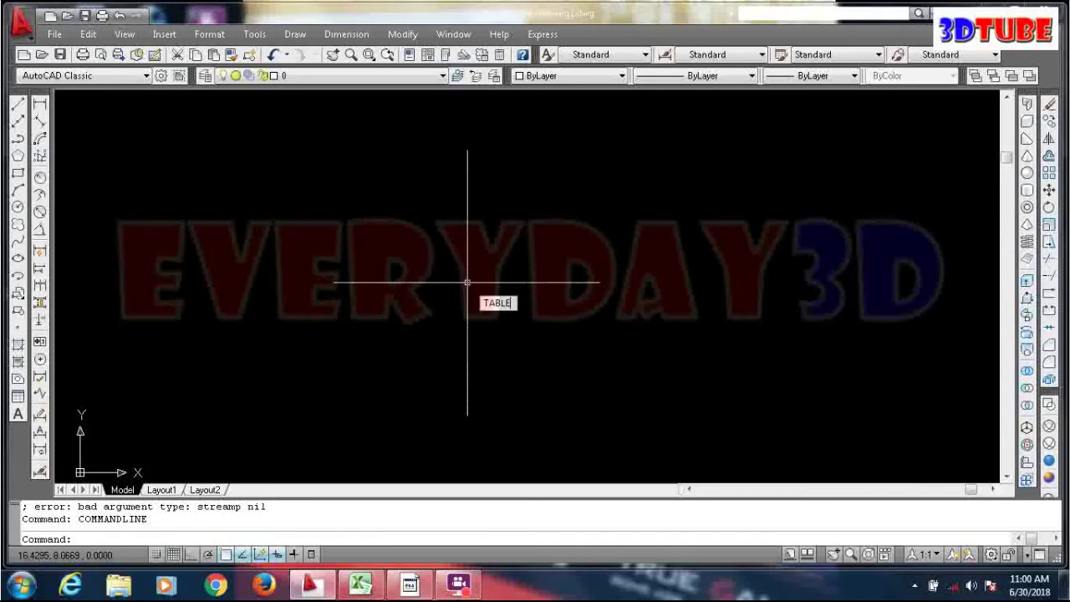
pyautogui.press('Return')
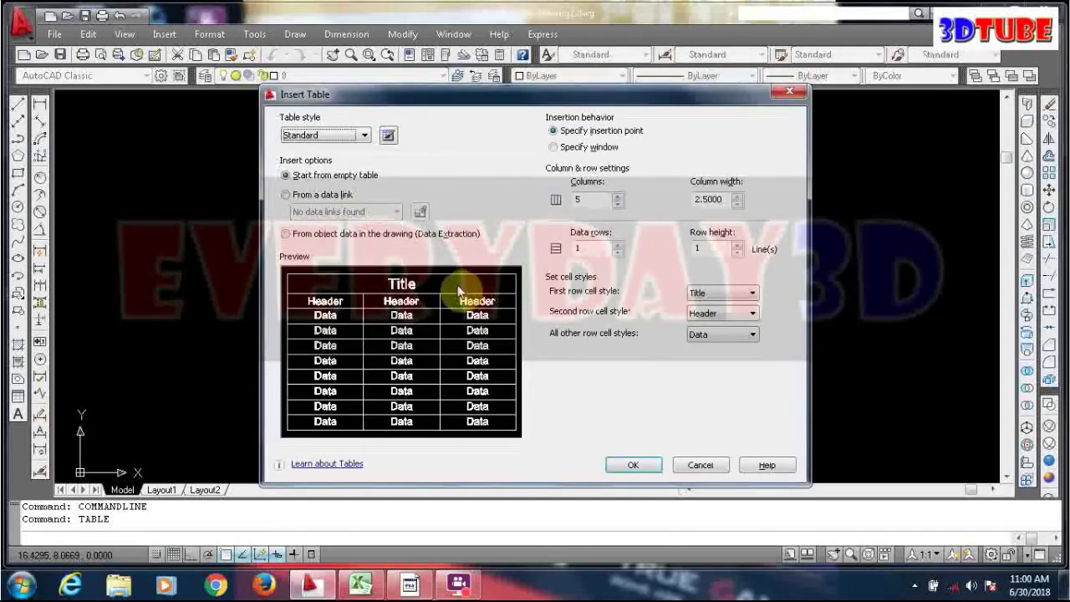
pyautogui.click(285, 195)
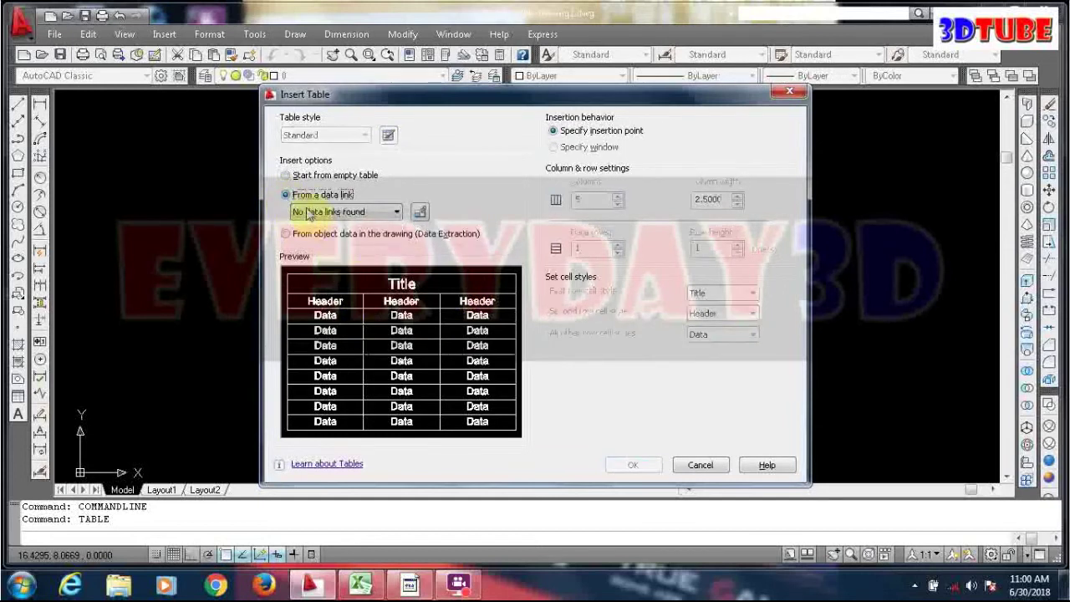
pyautogui.click(419, 213)
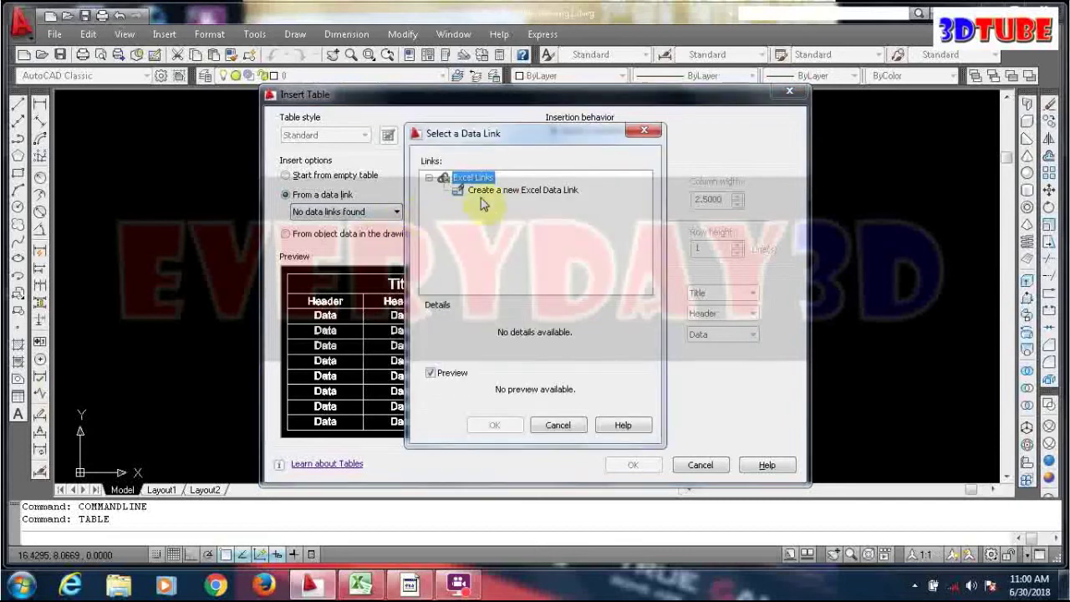
pyautogui.click(507, 192)
pyautogui.write('TABLE EXCEl')
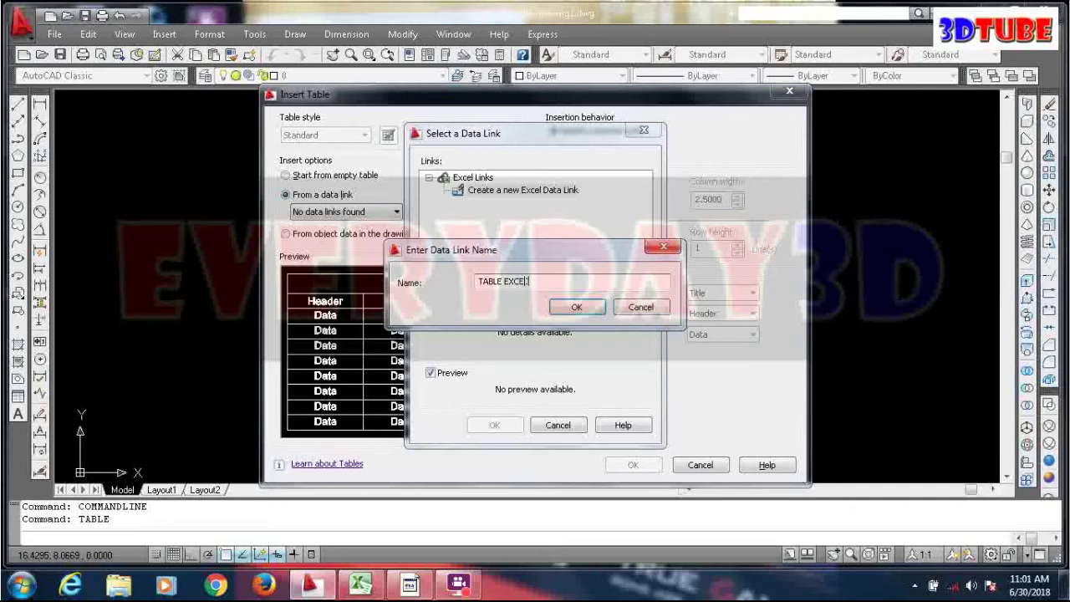
pyautogui.click(583, 306)
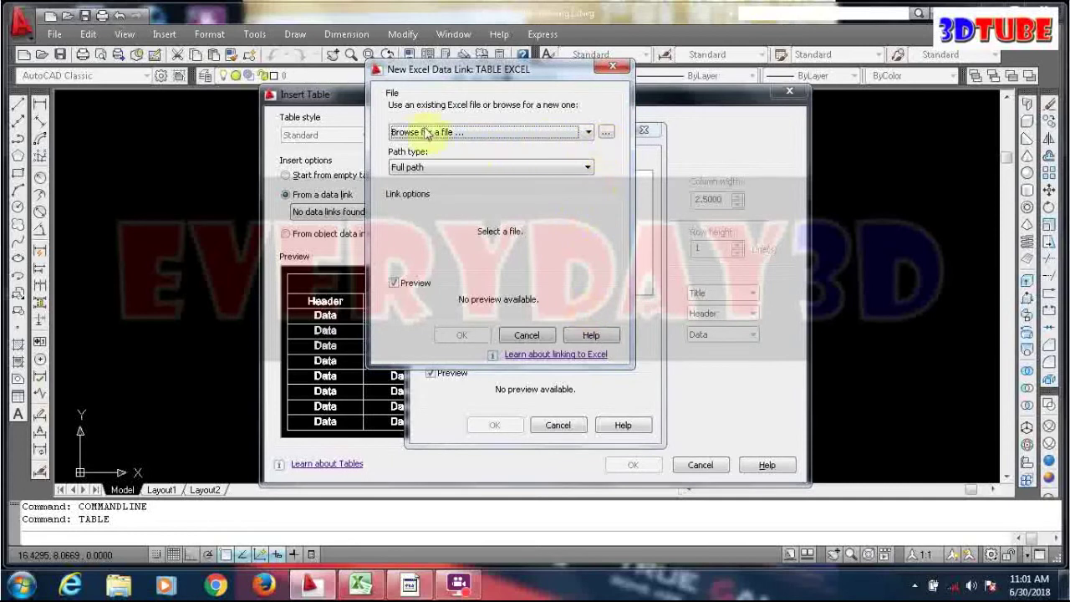
# Browse for the link's Excel source through the EVERYDAY3D and IMPORT EXCEL folders
pyautogui.click(607, 134)
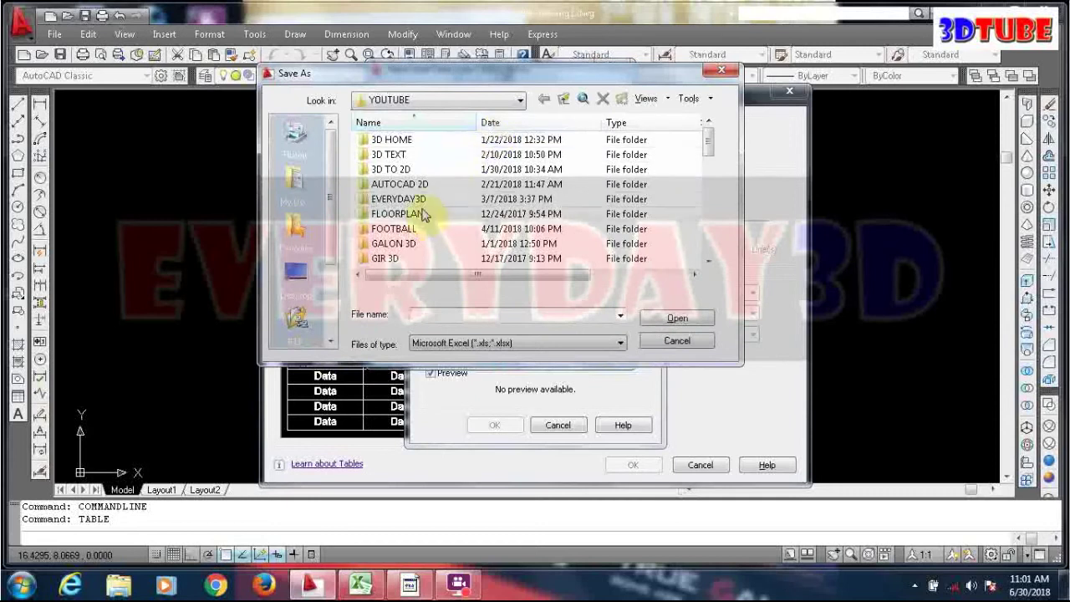
pyautogui.click(422, 199)
pyautogui.scroll(-1, 424, 201)
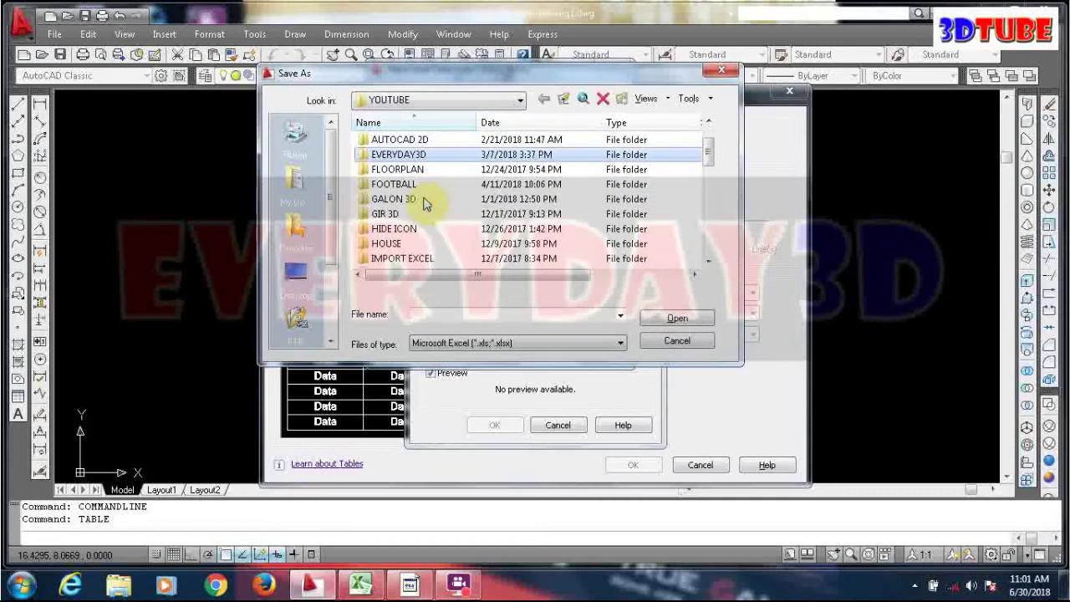
pyautogui.doubleClick(412, 259)
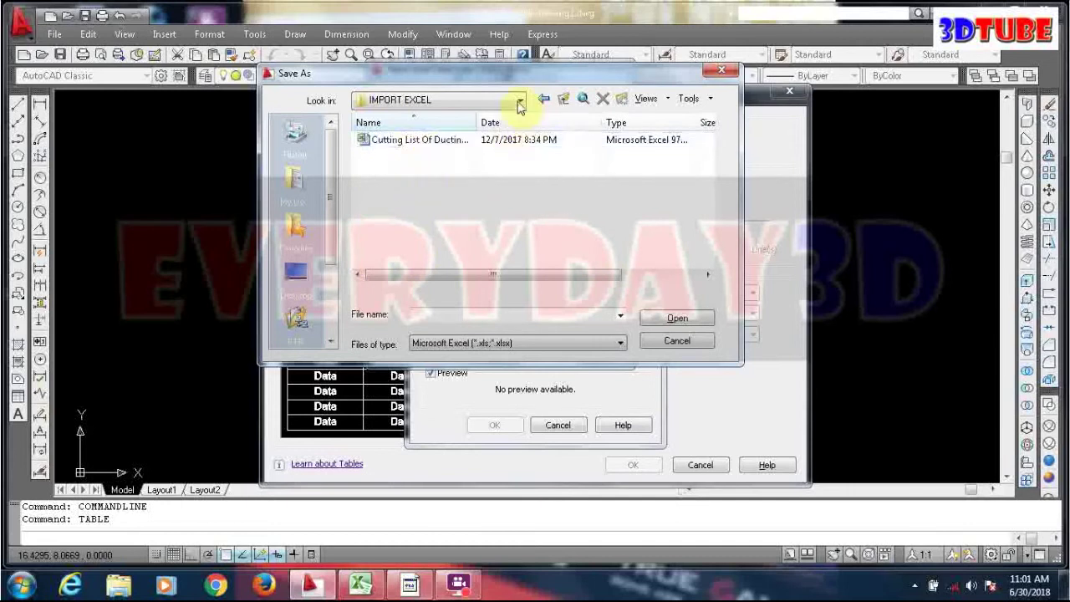
pyautogui.click(544, 100)
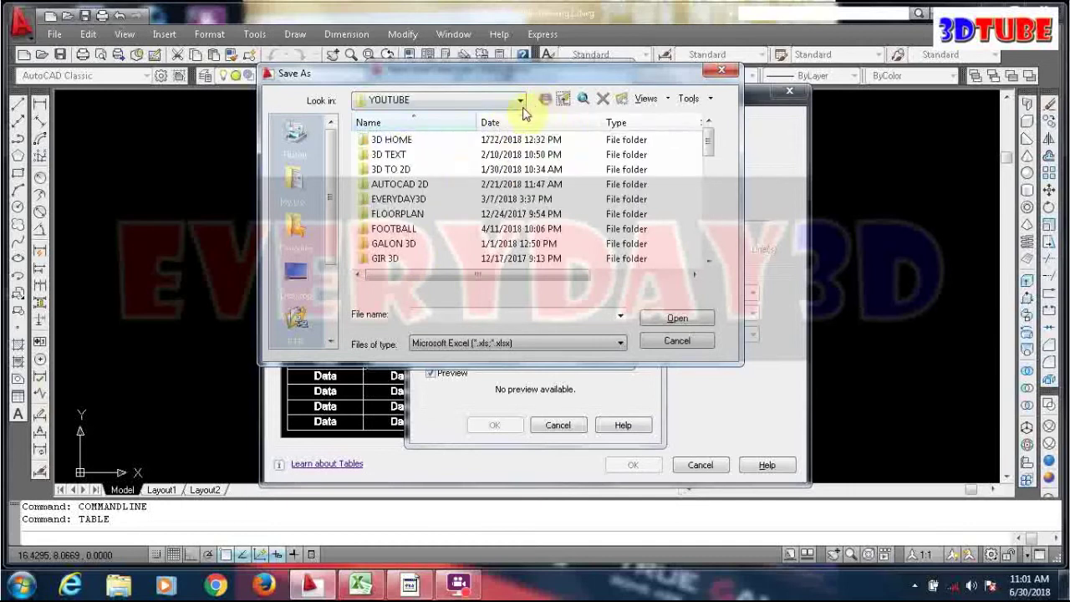
pyautogui.click(421, 203)
pyautogui.scroll(-1, 420, 205)
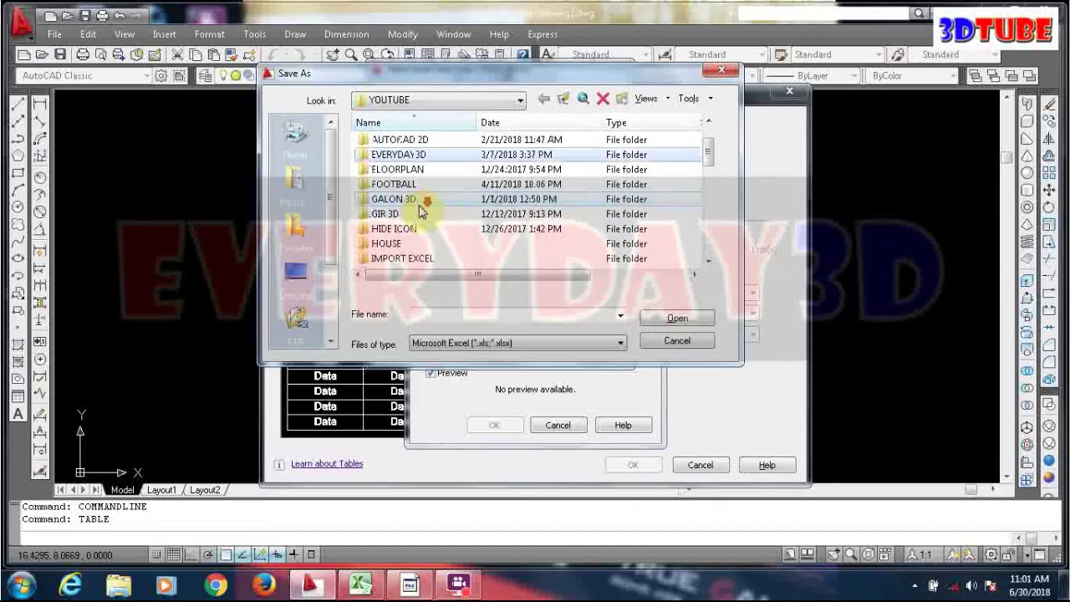
pyautogui.scroll(-3, 420, 205)
pyautogui.scroll(-1, 422, 207)
pyautogui.scroll(-1, 422, 209)
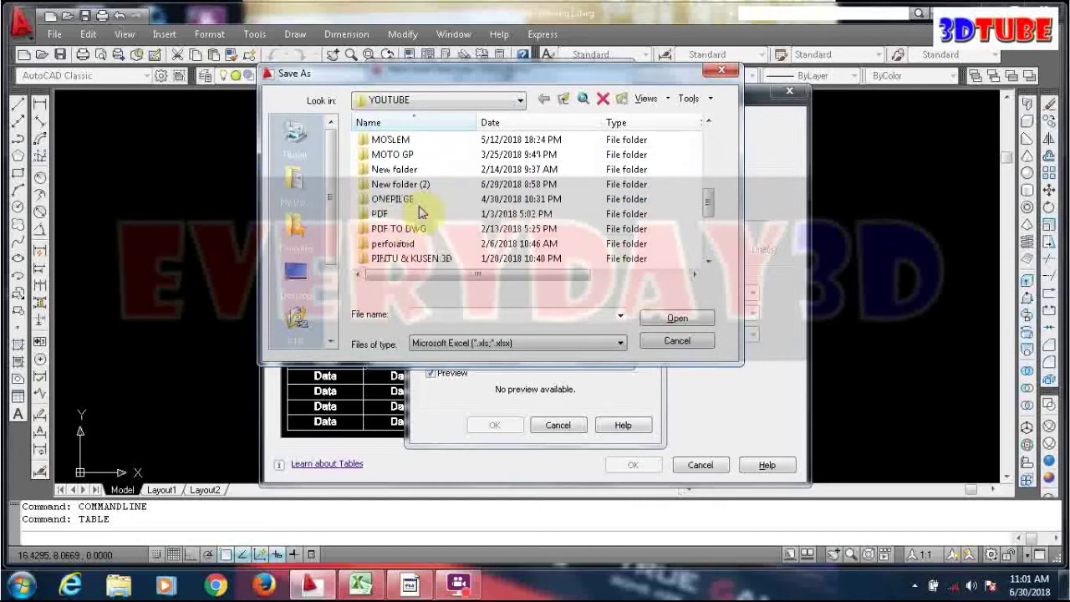
pyautogui.scroll(-1, 422, 209)
pyautogui.scroll(-2, 422, 214)
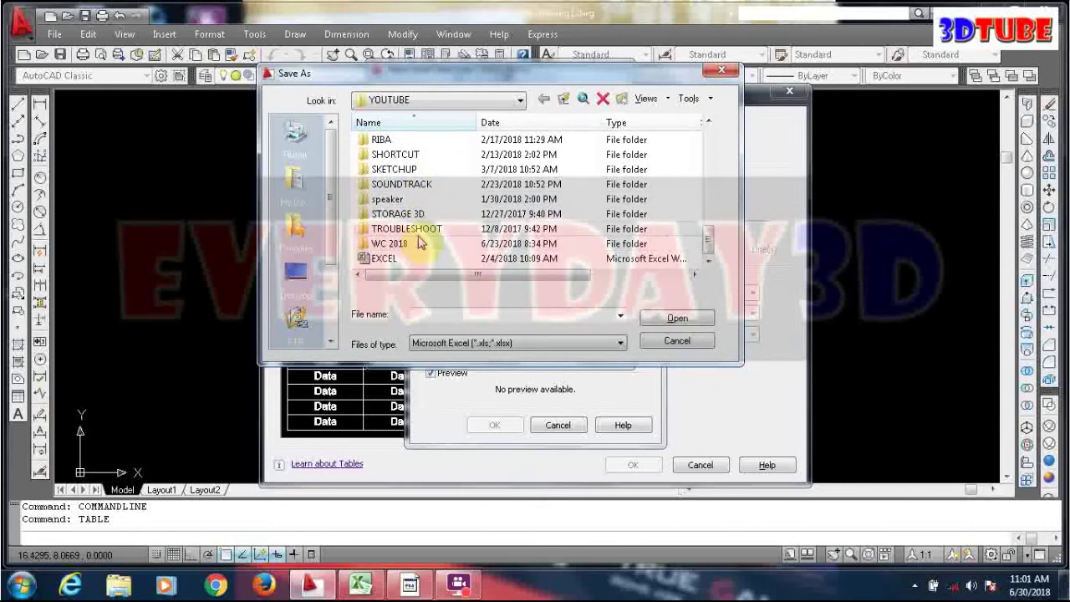
pyautogui.scroll(1, 421, 242)
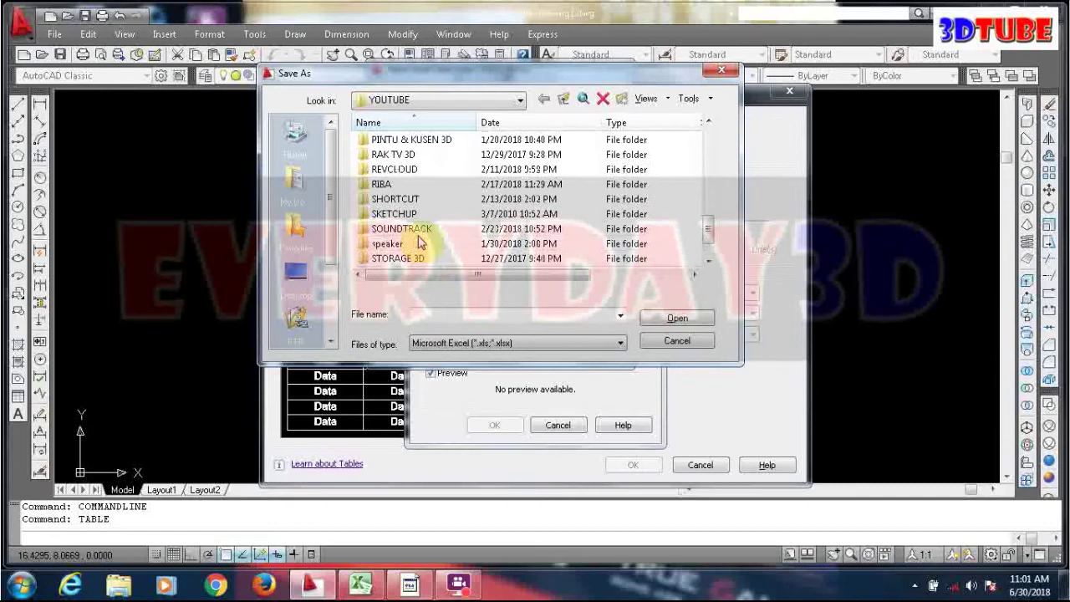
pyautogui.scroll(1, 420, 238)
pyautogui.scroll(2, 430, 193)
pyautogui.scroll(2, 440, 142)
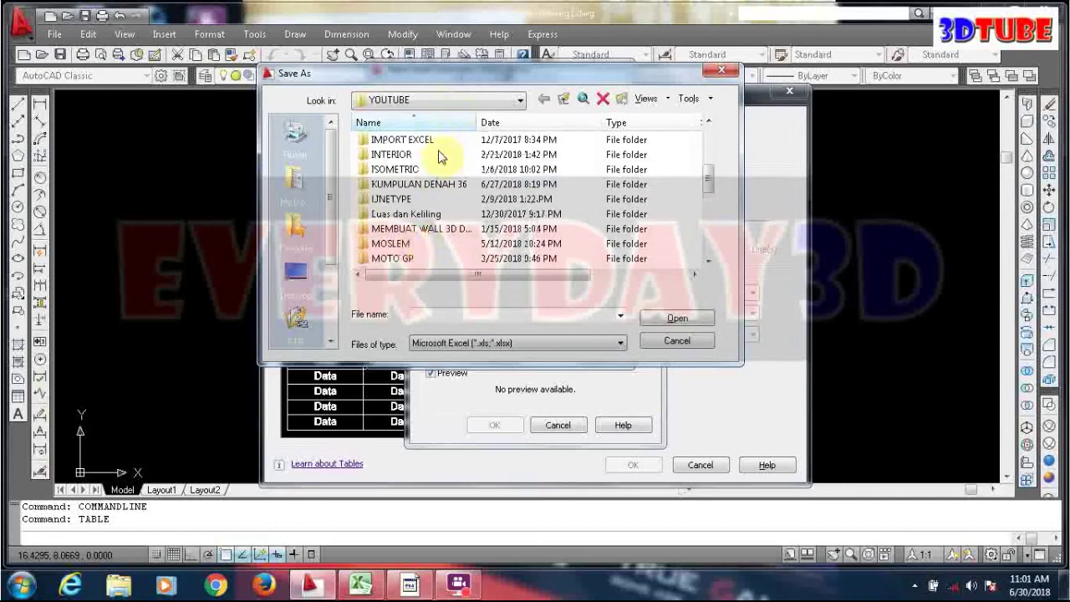
pyautogui.scroll(3, 432, 167)
pyautogui.scroll(2, 433, 179)
# Pick the GROUP F workbook from EVERYDAY3D > AUTOCAD > EXCEL TO CAD as the link source
pyautogui.doubleClick(429, 198)
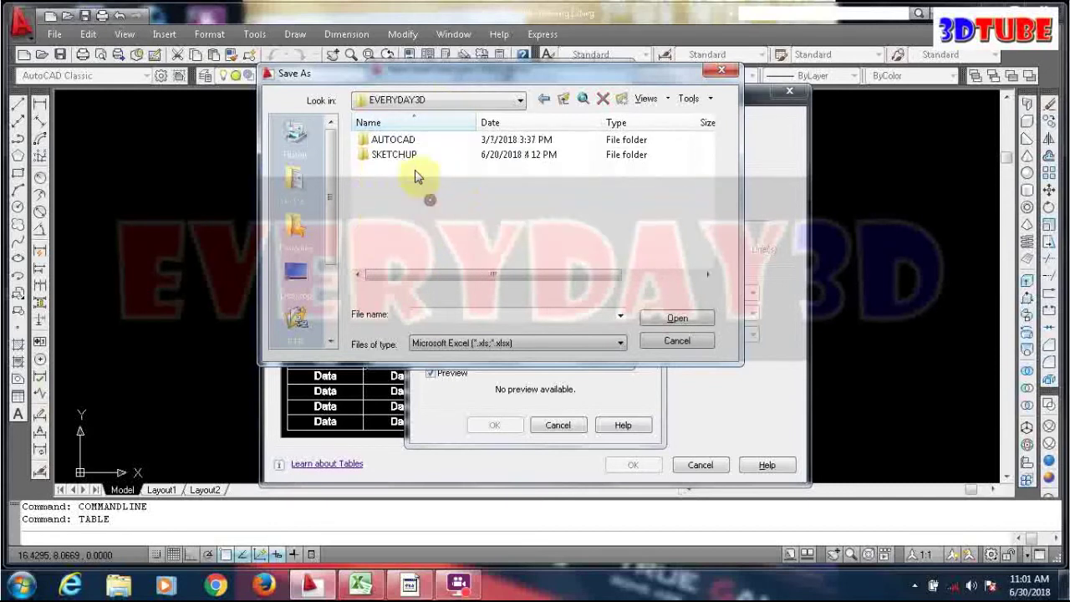
pyautogui.doubleClick(408, 140)
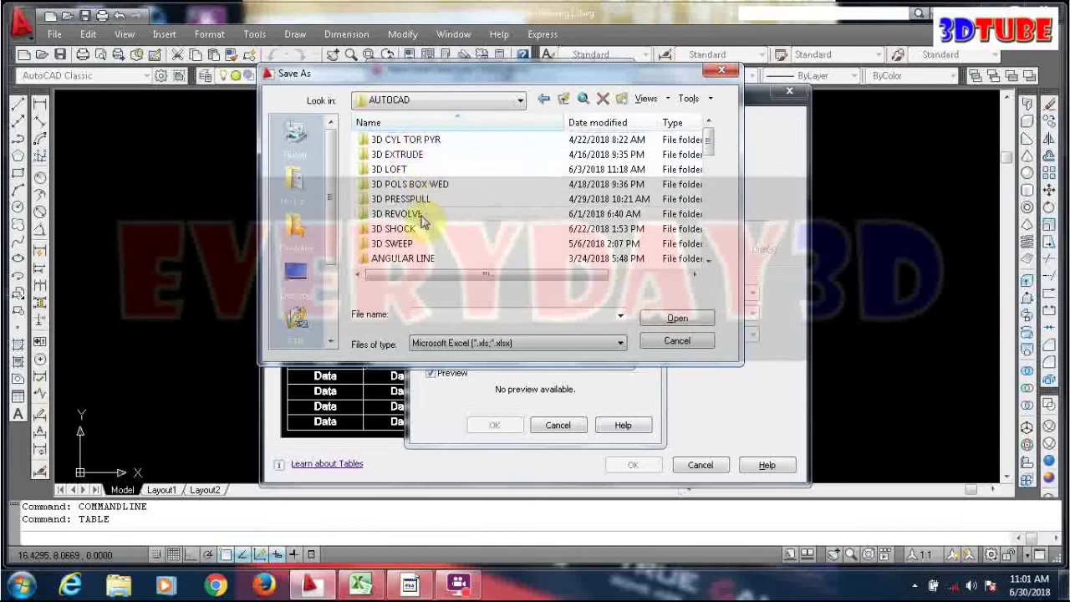
pyautogui.scroll(-2, 422, 220)
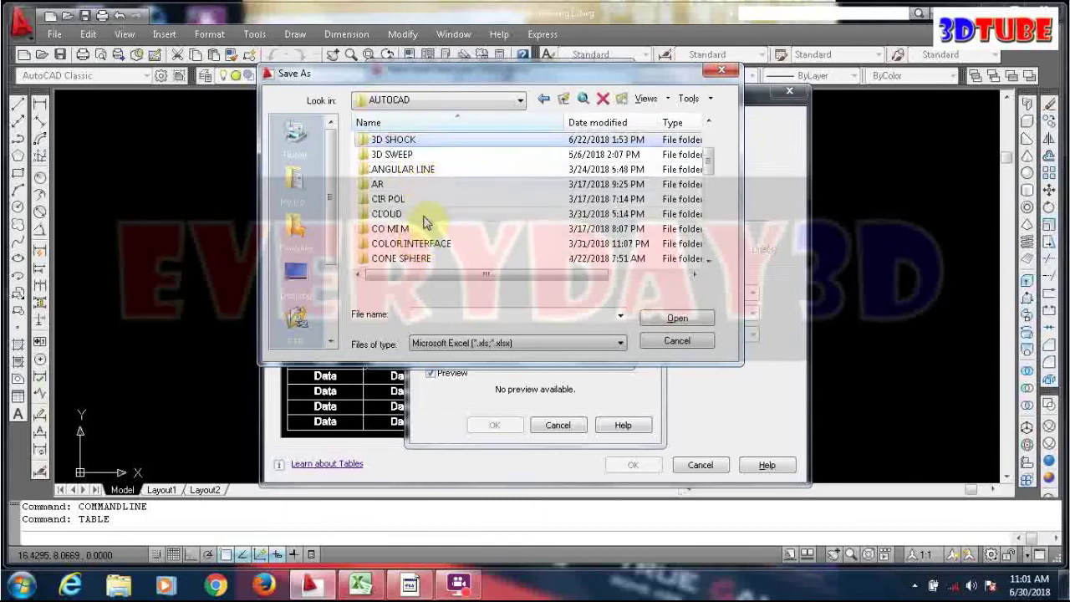
pyautogui.scroll(-1, 422, 220)
pyautogui.scroll(-1, 422, 222)
pyautogui.doubleClick(423, 229)
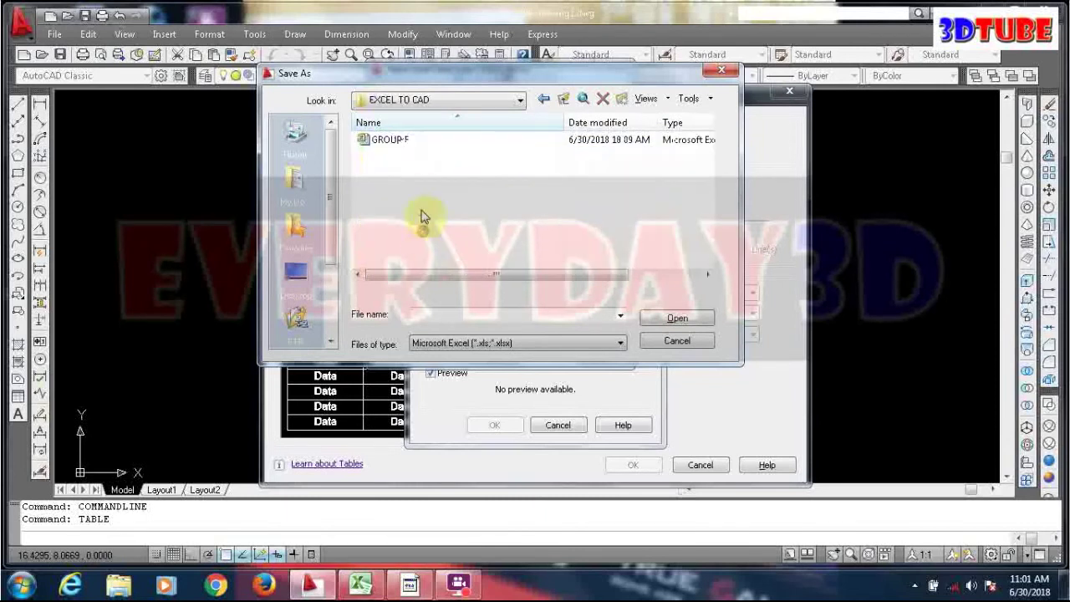
pyautogui.click(406, 141)
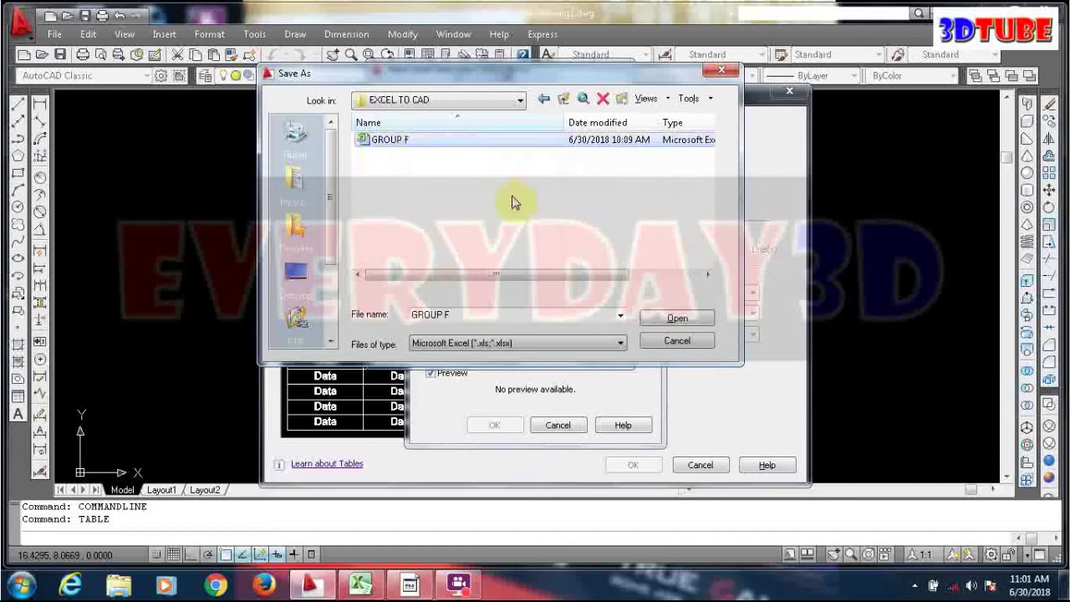
pyautogui.click(677, 318)
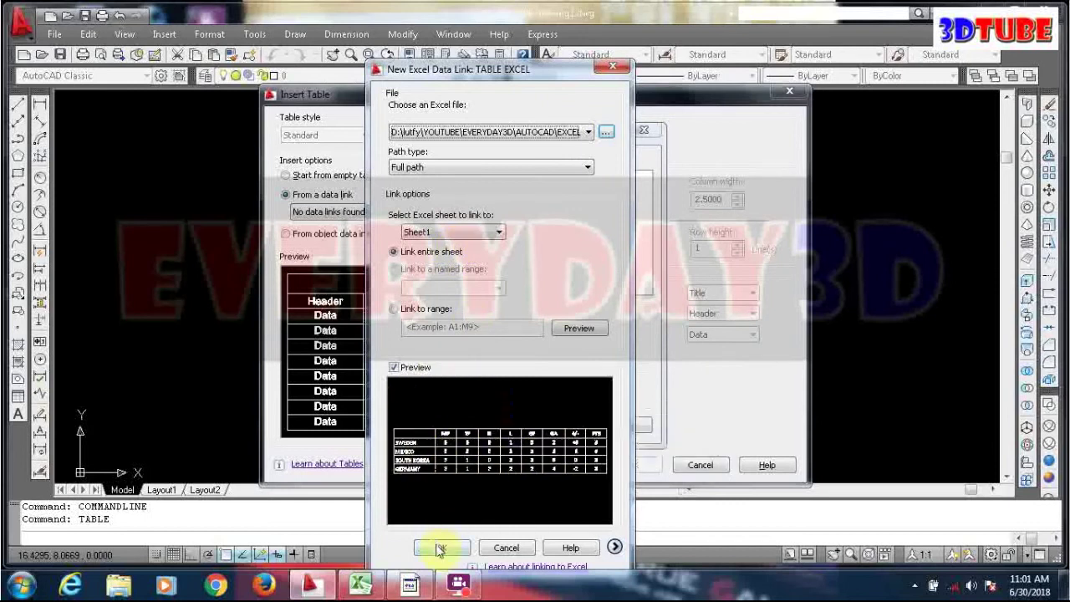
# Confirm the Sheet1 link and select TABLE EXCEL as the table's data link
pyautogui.click(441, 548)
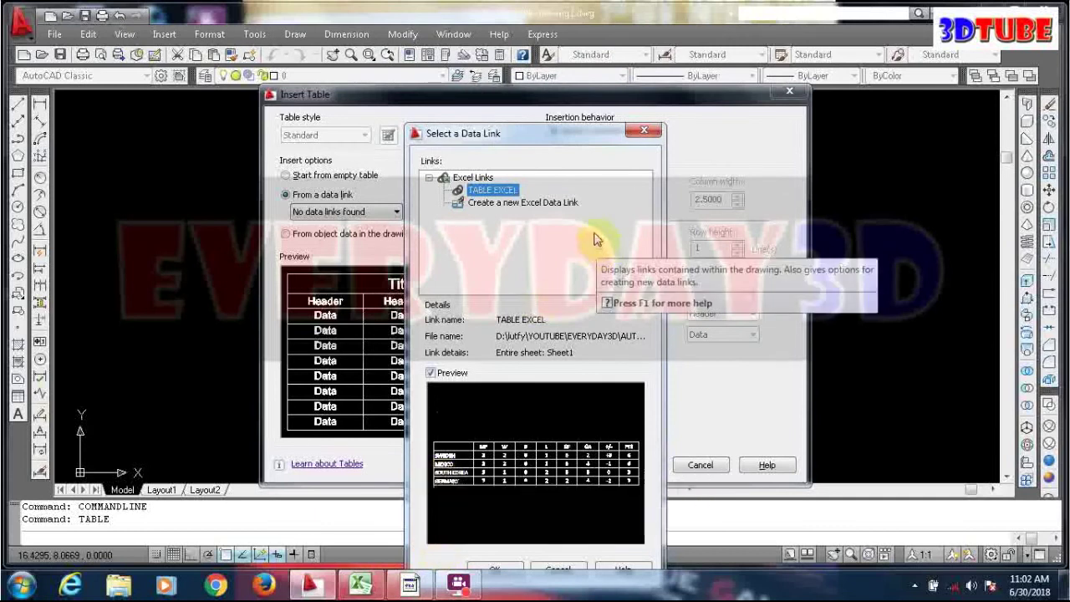
pyautogui.moveTo(587, 132); pyautogui.dragTo(587, 101)
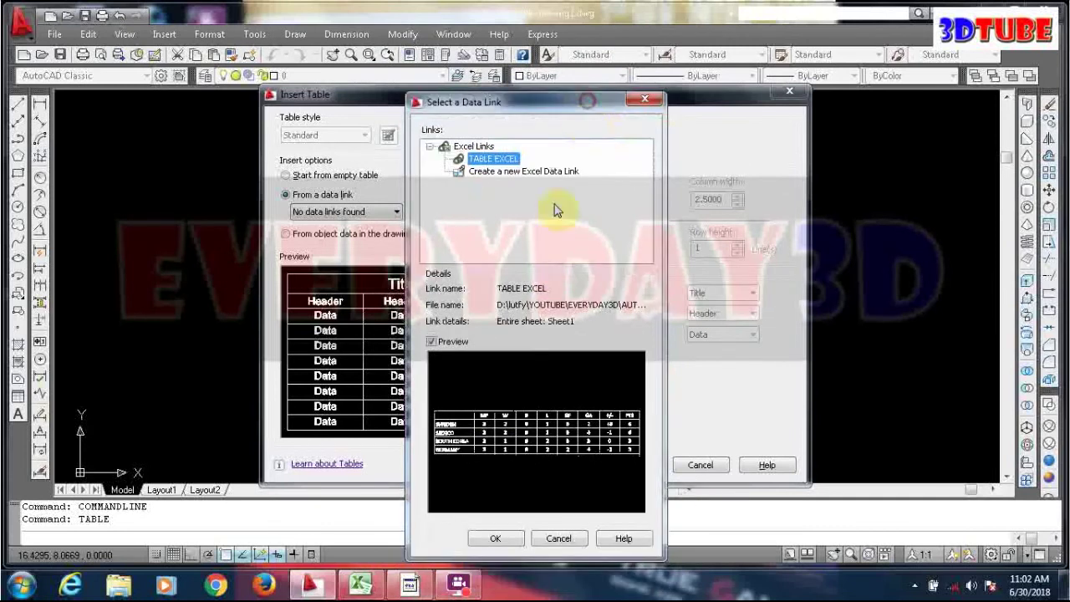
pyautogui.click(499, 538)
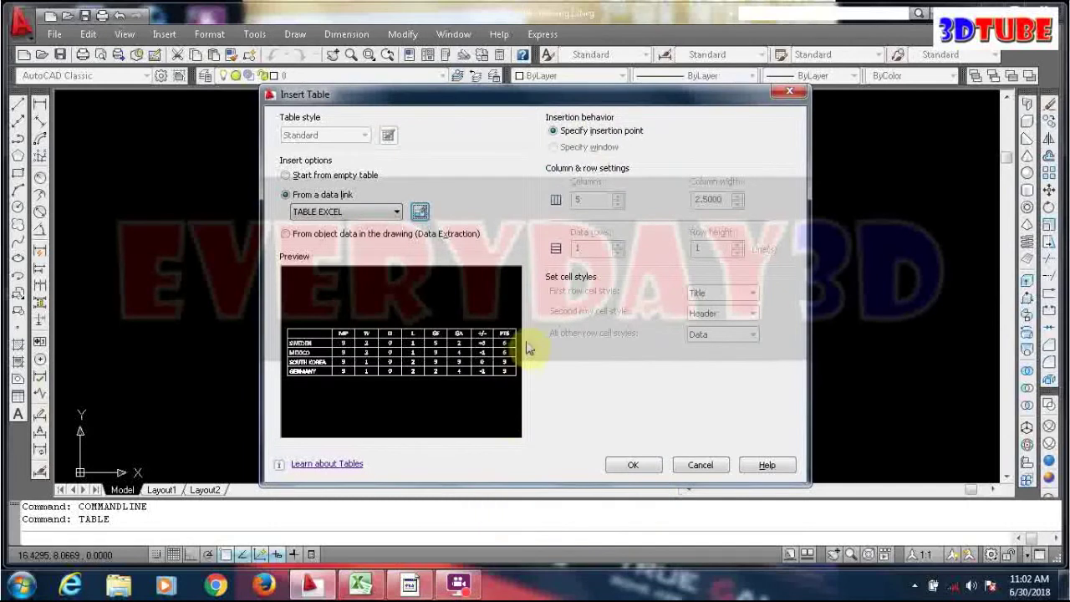
# Insert the linked four-team standings table at a point in the drawing and zoom to inspect it
pyautogui.click(634, 465)
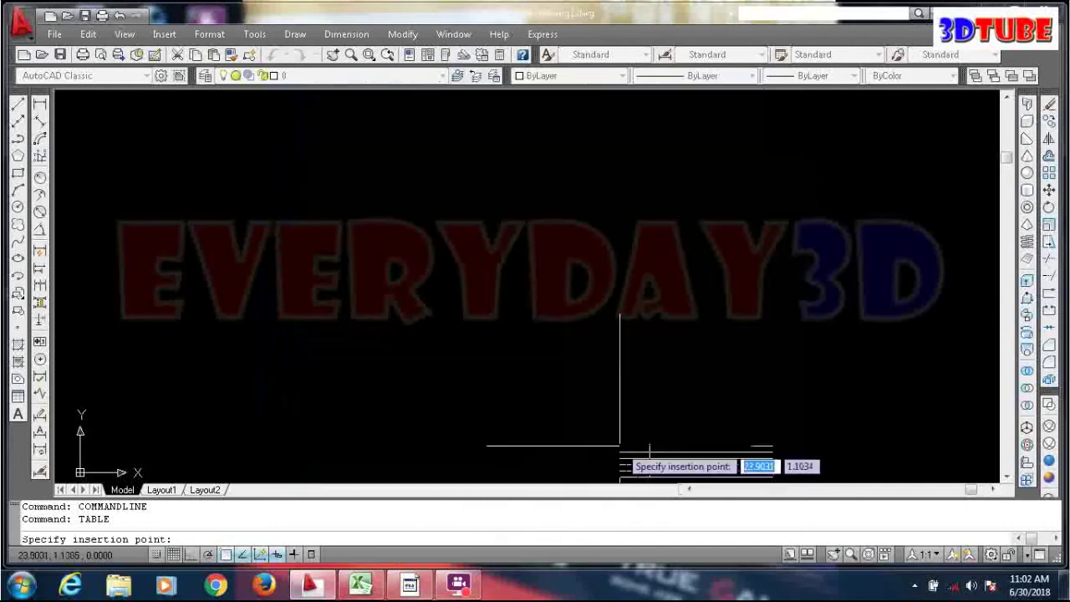
pyautogui.click(397, 244)
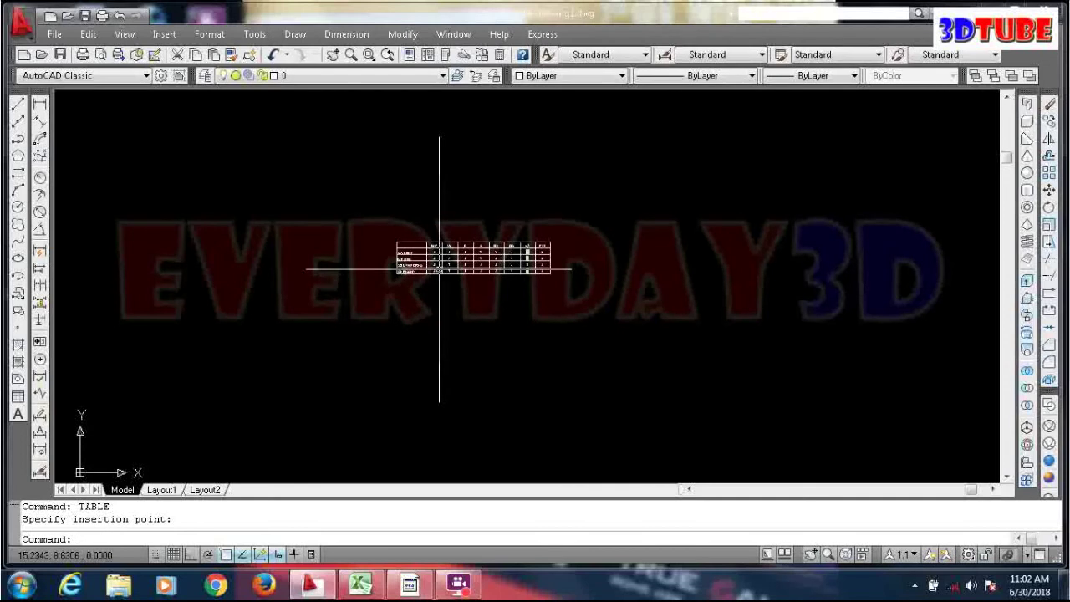
pyautogui.scroll(2, 439, 268)
pyautogui.scroll(2, 593, 215)
pyautogui.scroll(3, 568, 214)
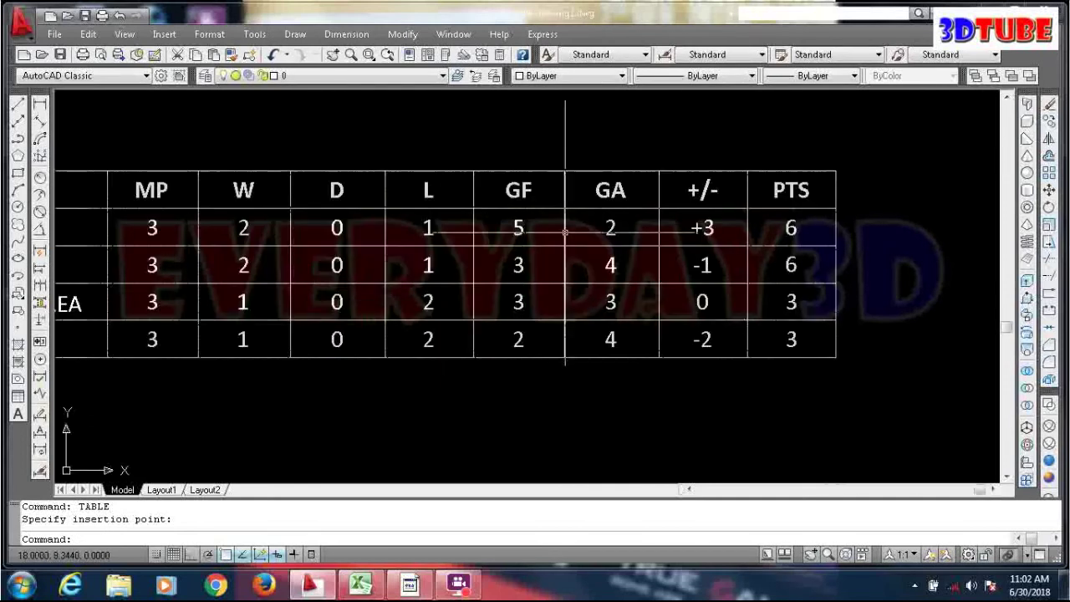
pyautogui.scroll(-2, 490, 244)
pyautogui.scroll(-2, 650, 236)
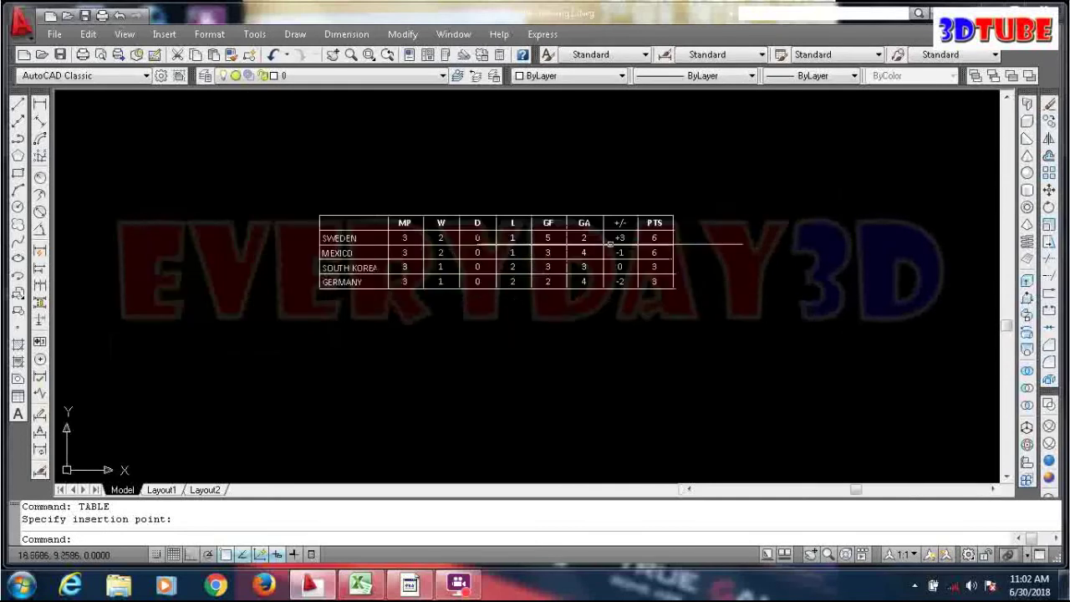
pyautogui.scroll(3, 459, 250)
pyautogui.scroll(-2, 488, 249)
pyautogui.scroll(3, 335, 222)
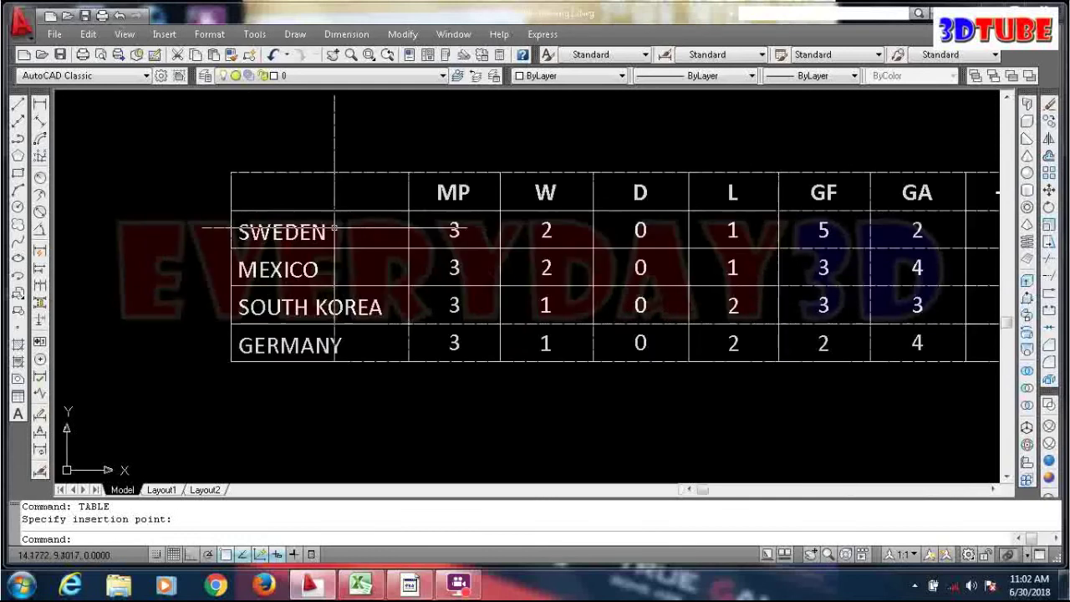
# Window-select the inserted table, then deselect it with Esc
pyautogui.click(323, 211)
pyautogui.click(310, 219)
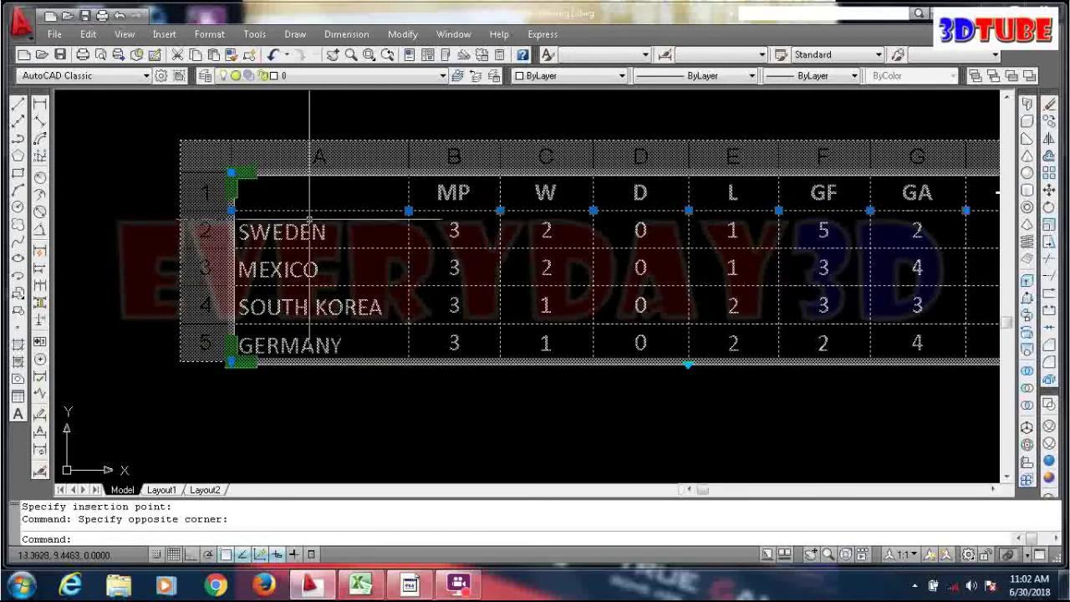
pyautogui.scroll(-3, 256, 239)
pyautogui.scroll(2, 310, 234)
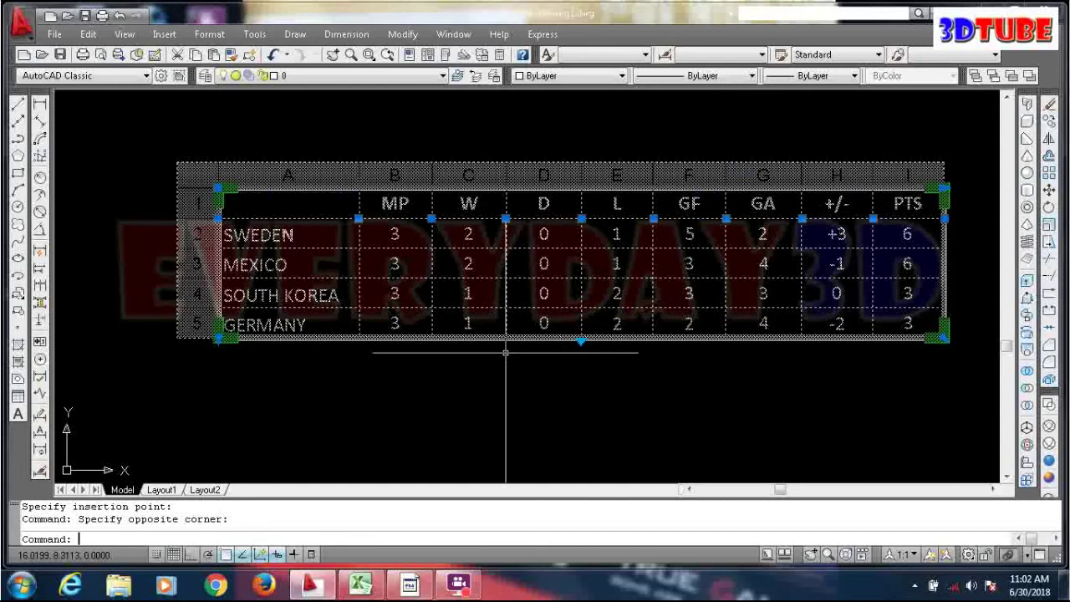
pyautogui.press('Escape')
pyautogui.scroll(-2, 506, 351)
pyautogui.scroll(-2, 348, 316)
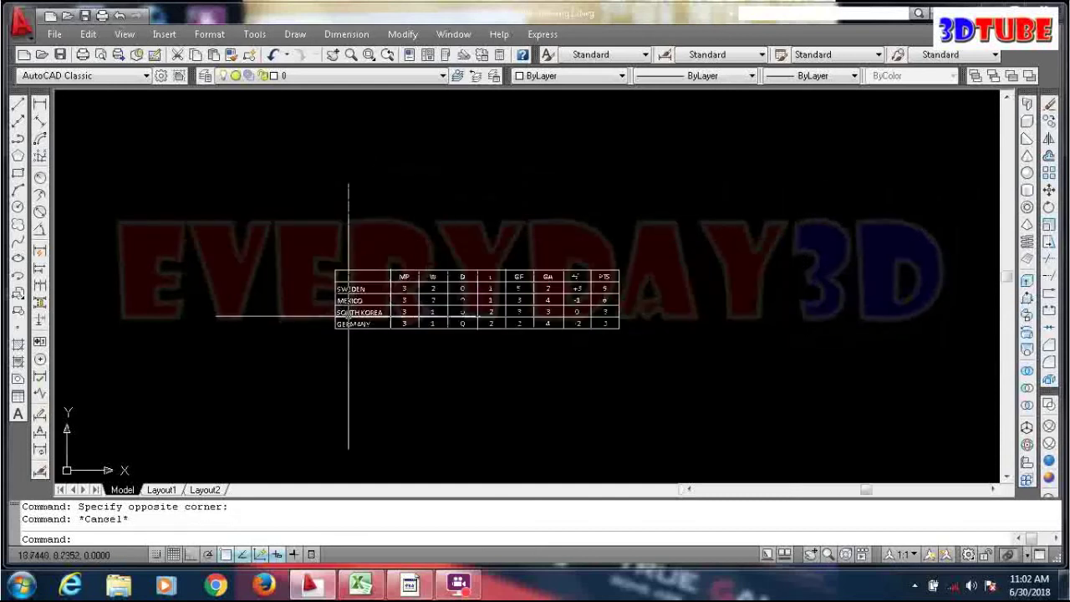
pyautogui.scroll(2, 359, 227)
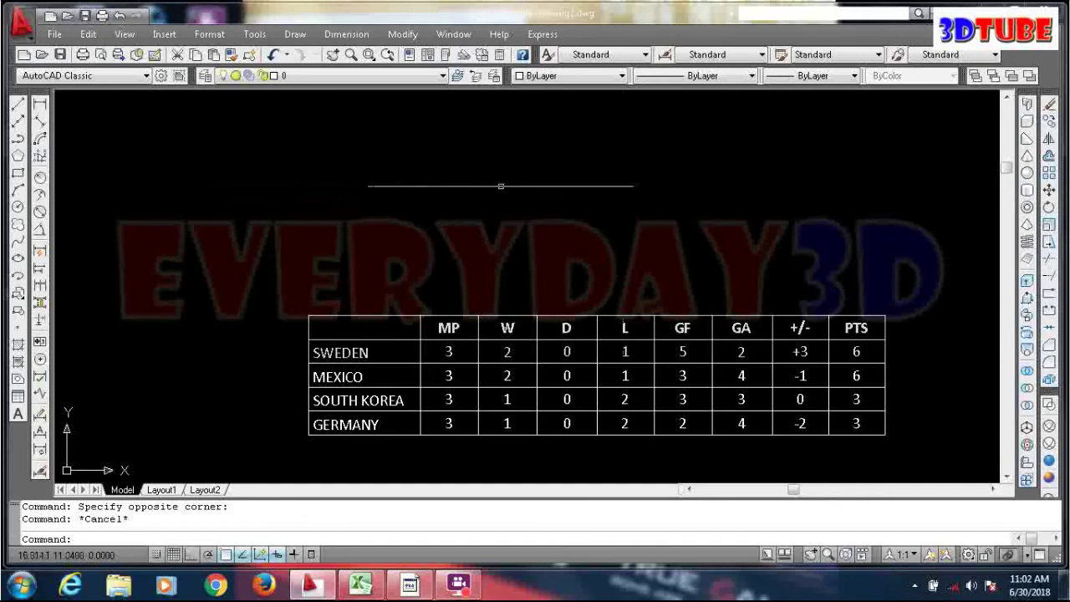
pyautogui.scroll(-3, 501, 185)
pyautogui.click(359, 583)
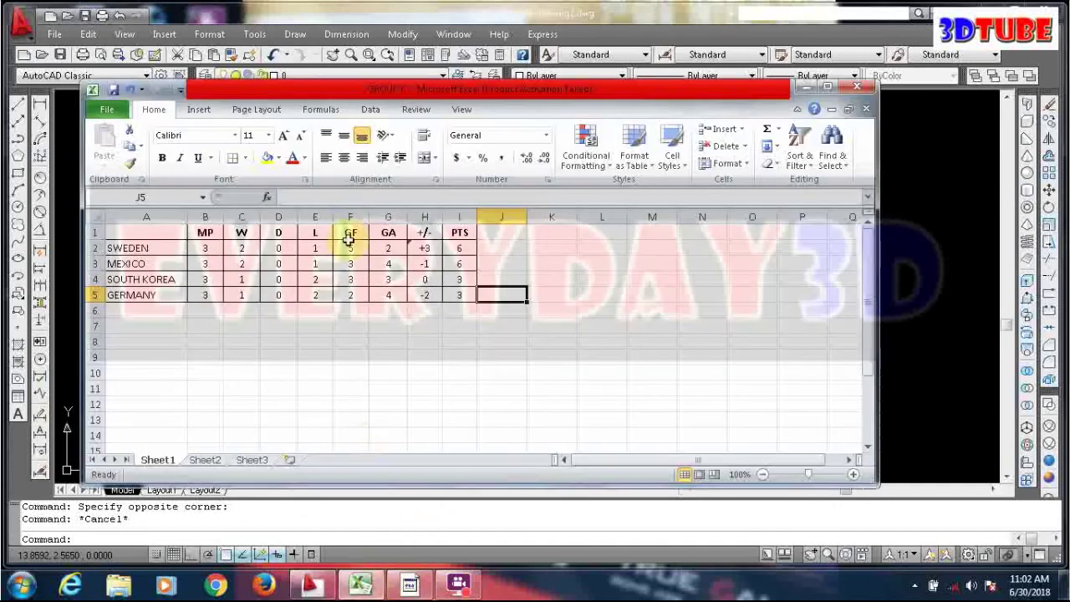
pyautogui.click(806, 89)
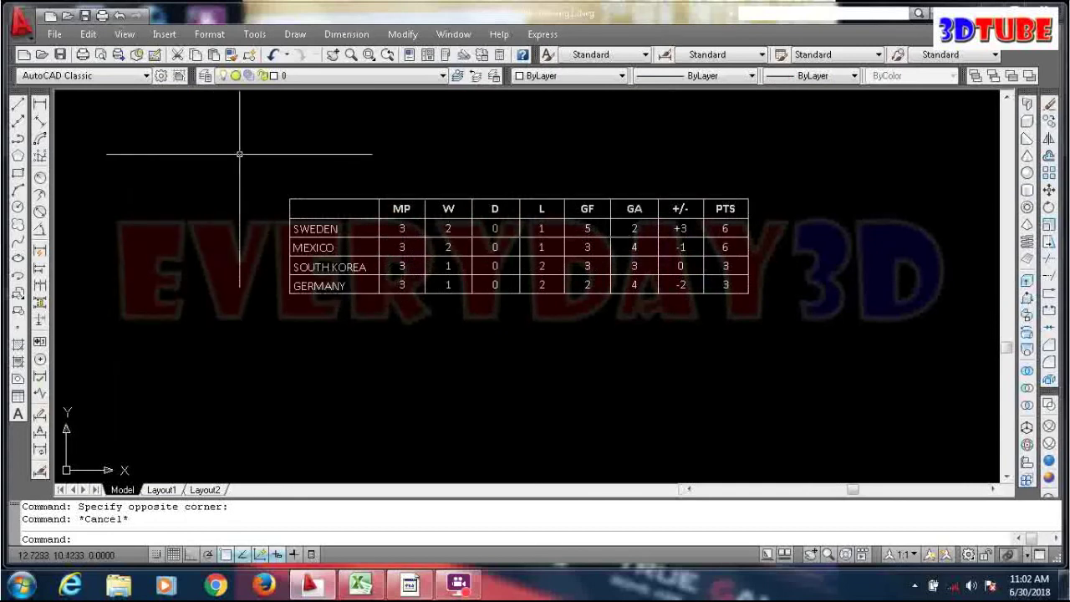
pyautogui.scroll(-1, 253, 144)
pyautogui.scroll(2, 254, 146)
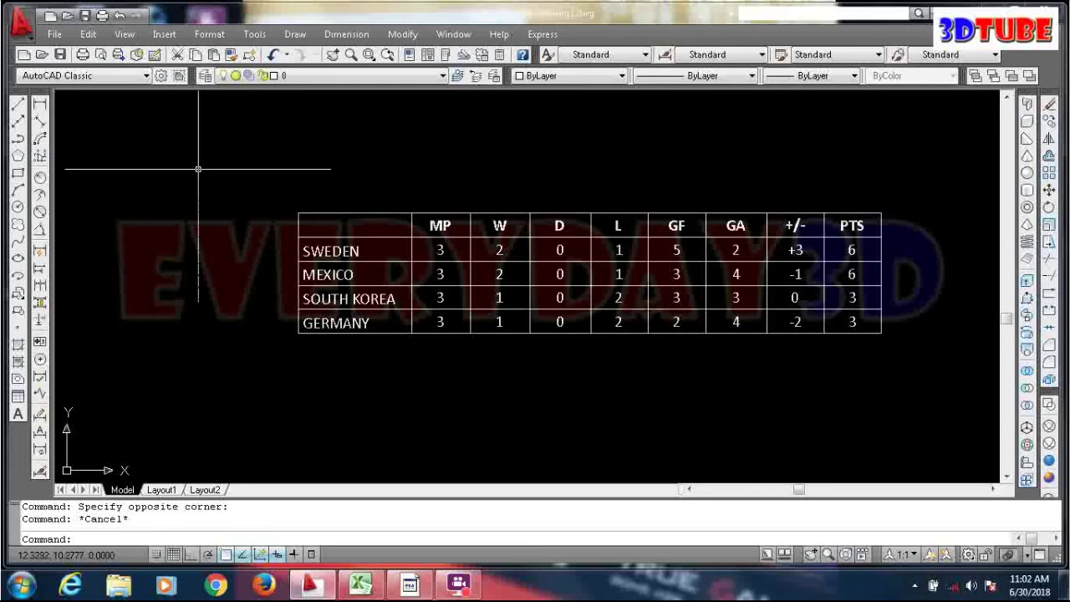
pyautogui.scroll(-1, 251, 182)
pyautogui.scroll(1, 159, 158)
pyautogui.scroll(-1, 161, 158)
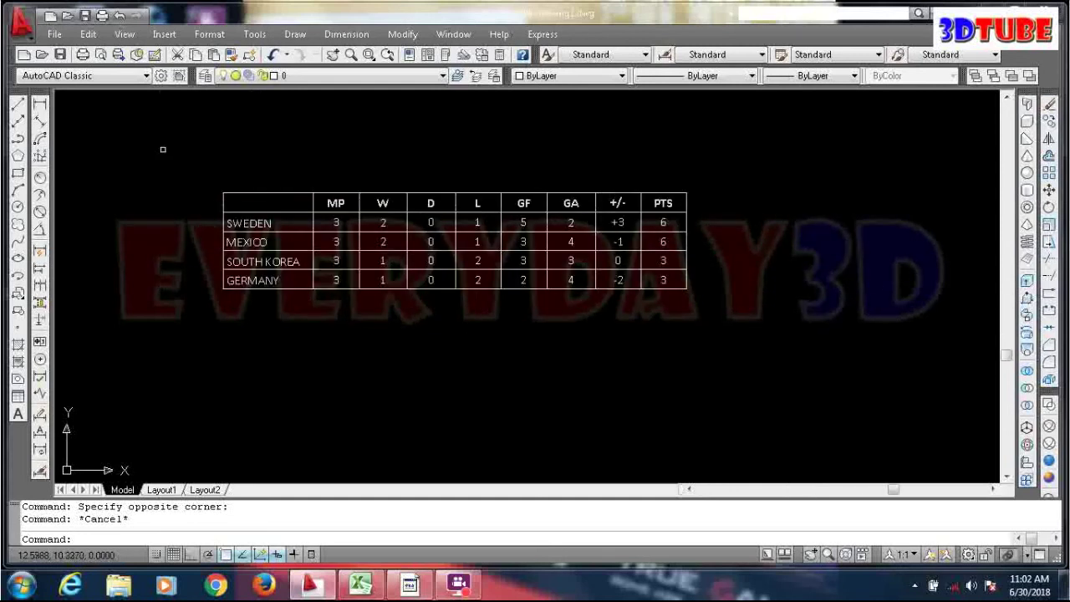